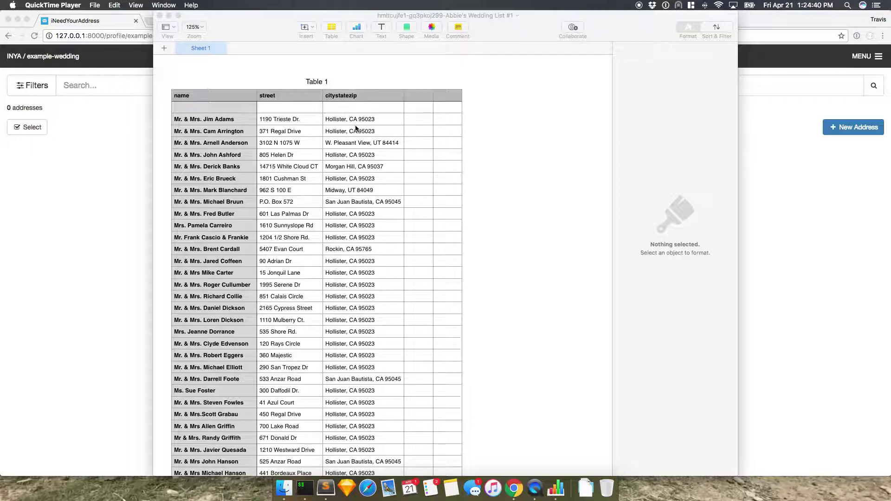
Upload the wedding address list file from the temp_inya_files folder through the address import of the example-wedding list
left_click(107, 146)
left_click(76, 57)
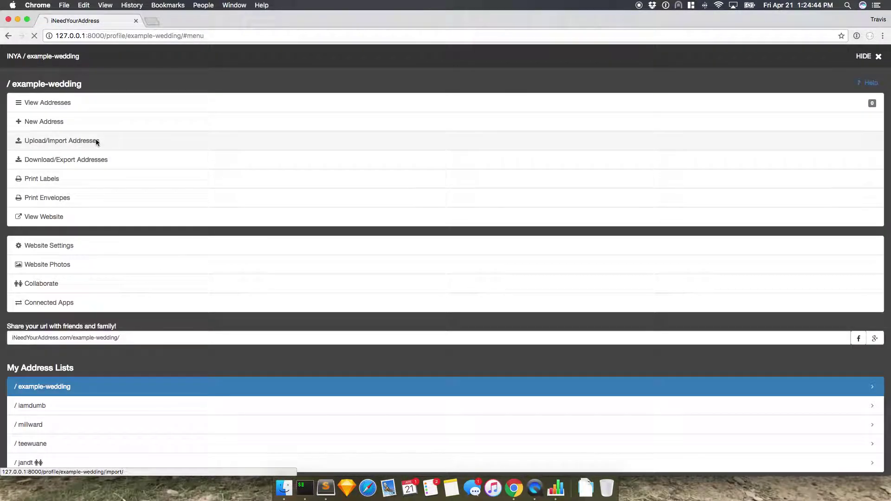
left_click(94, 140)
left_click(36, 149)
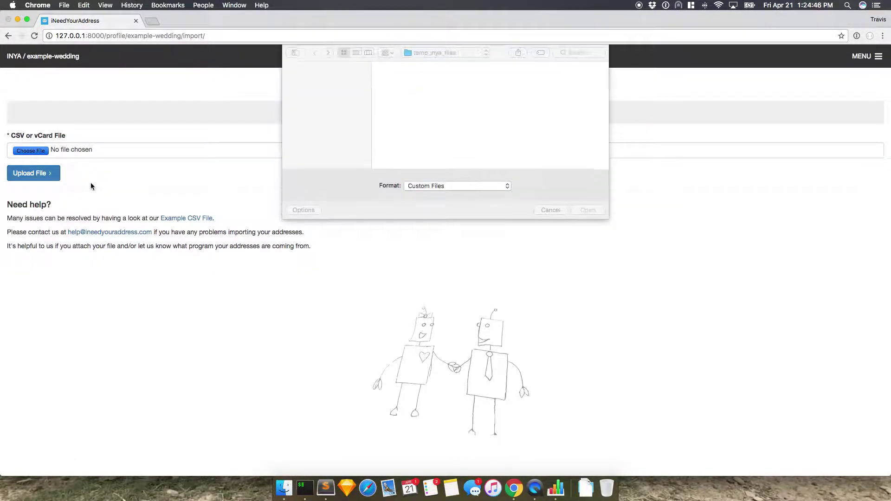
double_click(402, 87)
left_click(47, 175)
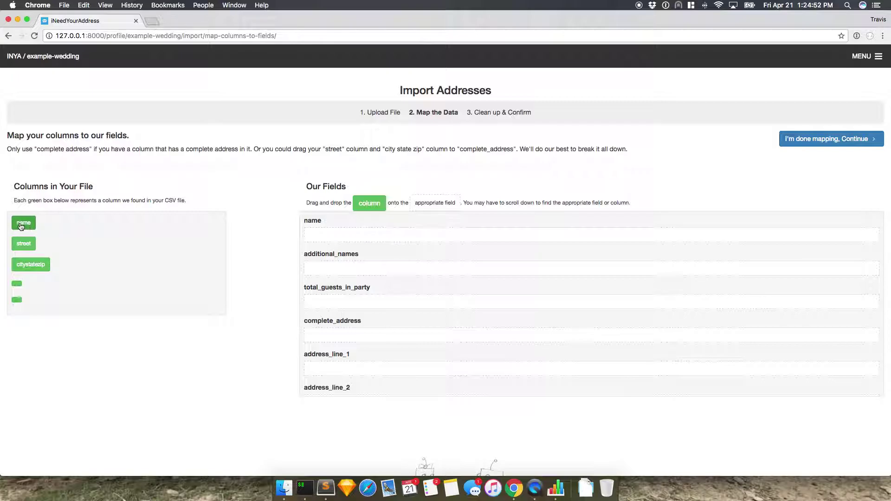
Map the name column to name and the street and citystatezip columns to complete_address, and finish the mapping
left_click_drag(20, 227, 375, 236)
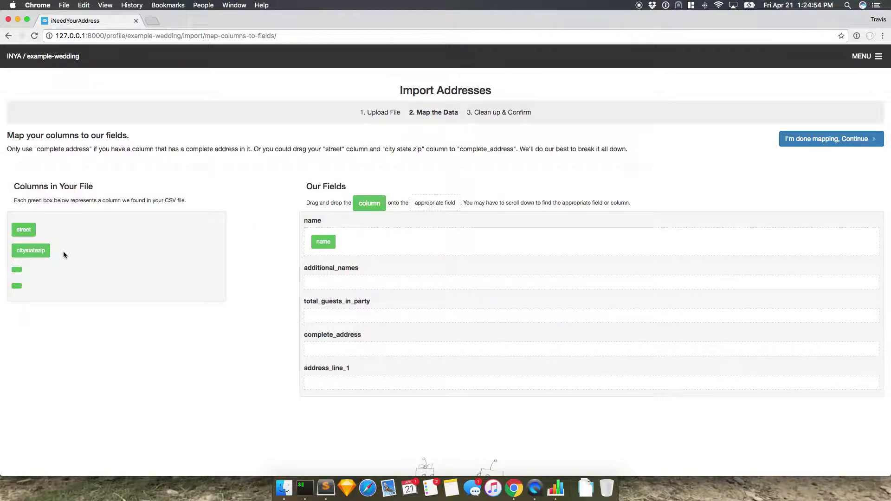
scroll(422, 316, "down", 2)
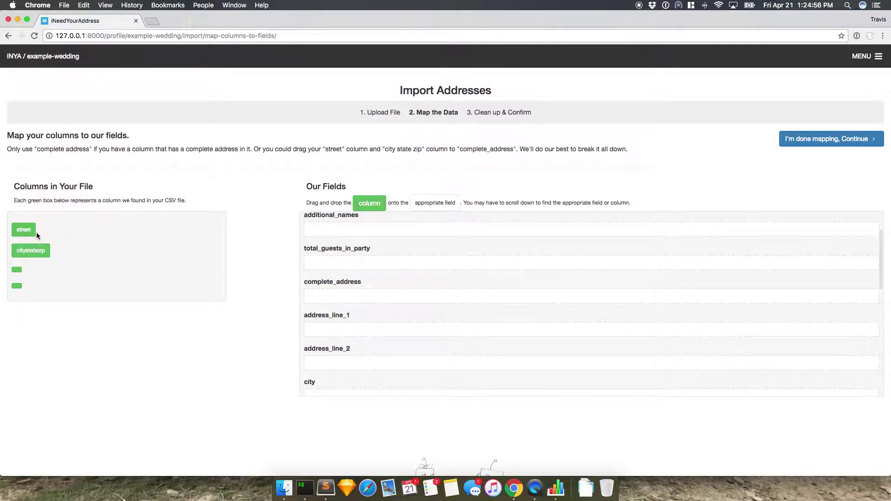
left_click_drag(36, 232, 333, 297)
left_click_drag(40, 230, 366, 310)
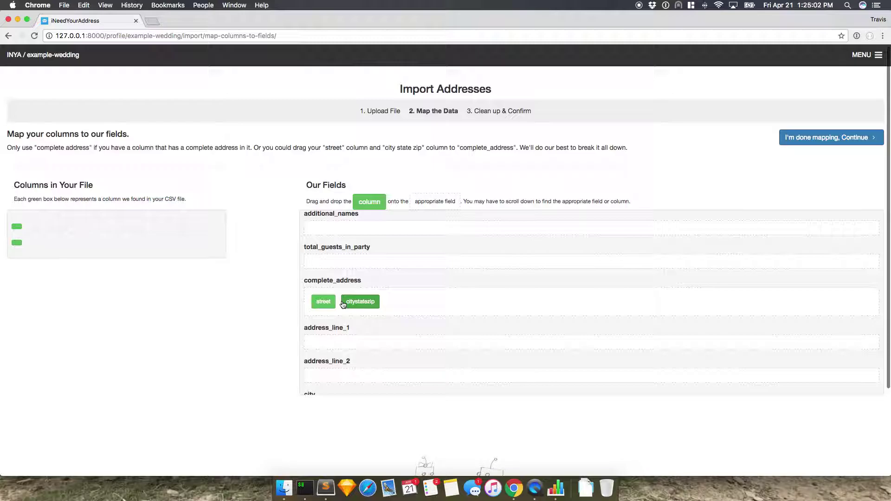
scroll(346, 304, "down", 2)
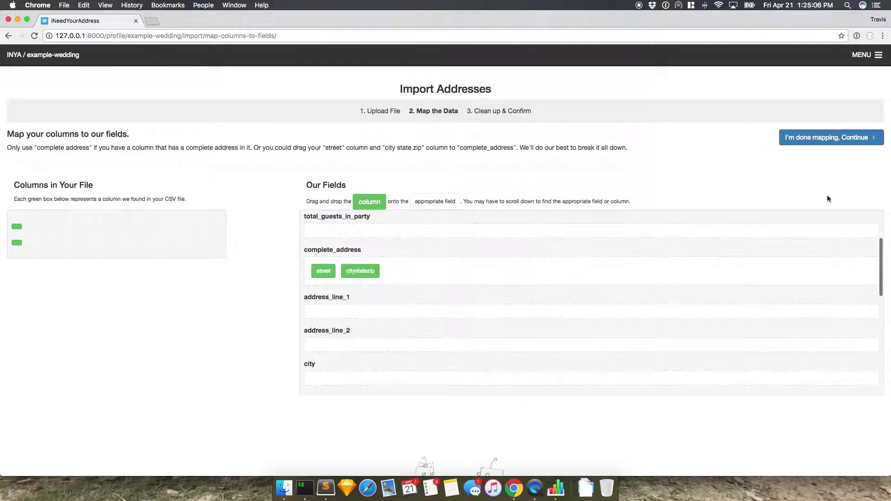
left_click(839, 141)
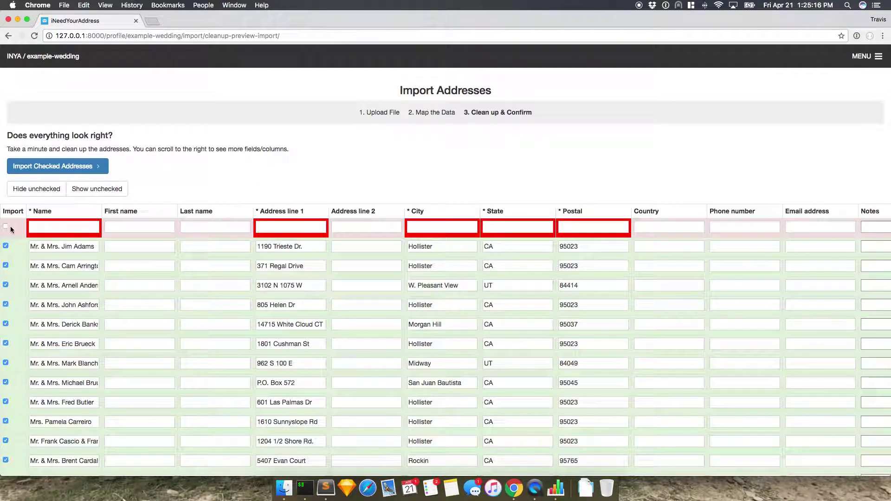
Compare the flagged empty first row of the import preview with the source spreadsheet in Numbers
key("ctrl+super+Escape")
key("super+Tab")
key("Tab")
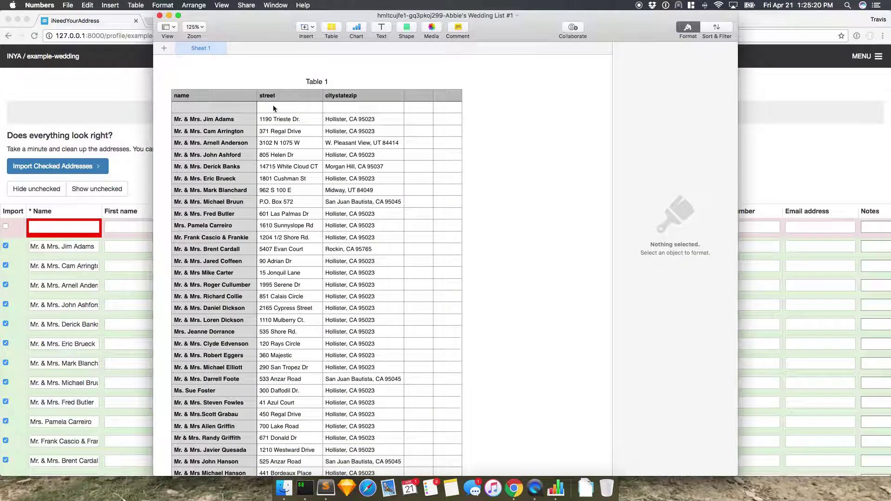
left_click(49, 241)
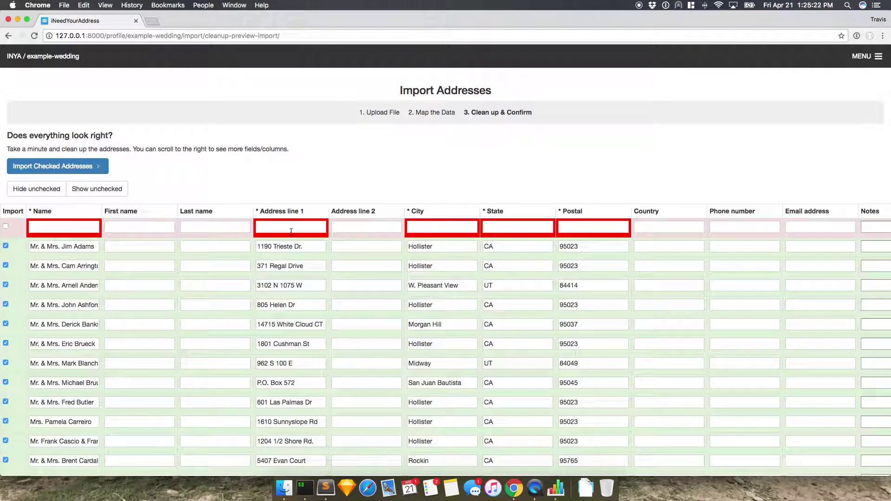
Review the import preview rows for addresses flagged with missing required fields
scroll(54, 260, "down", 5)
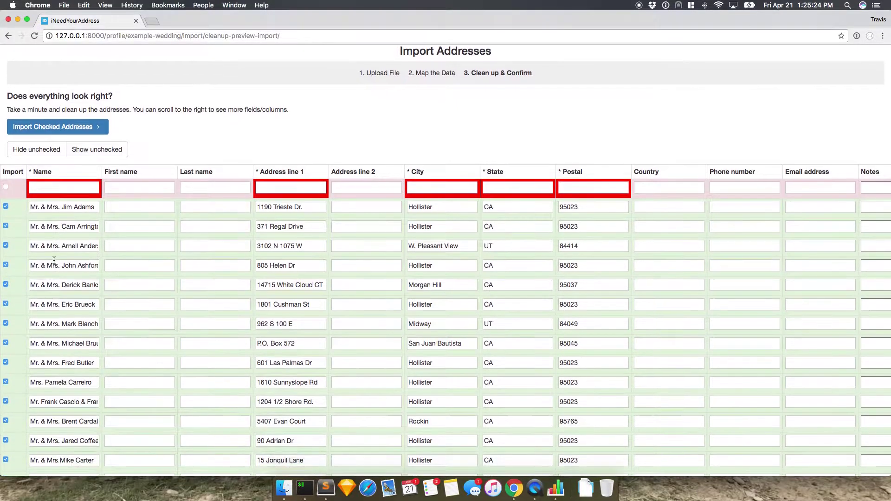
scroll(53, 260, "down", 1)
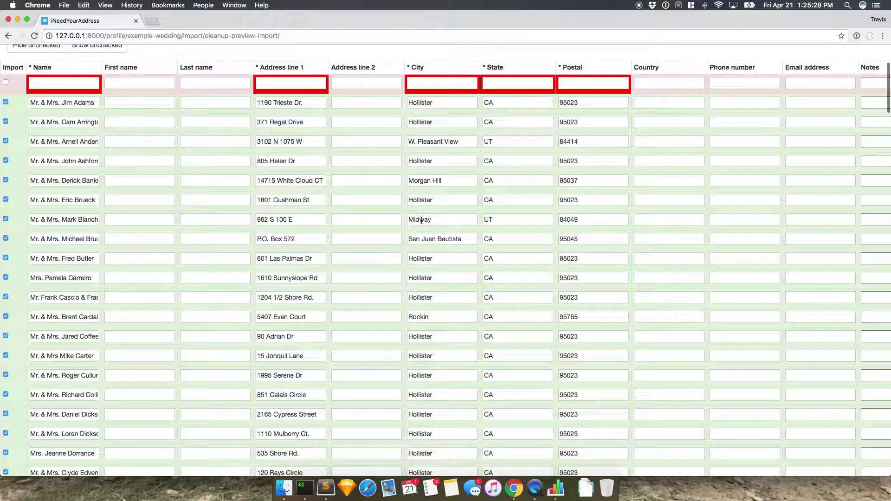
scroll(528, 250, "down", 20)
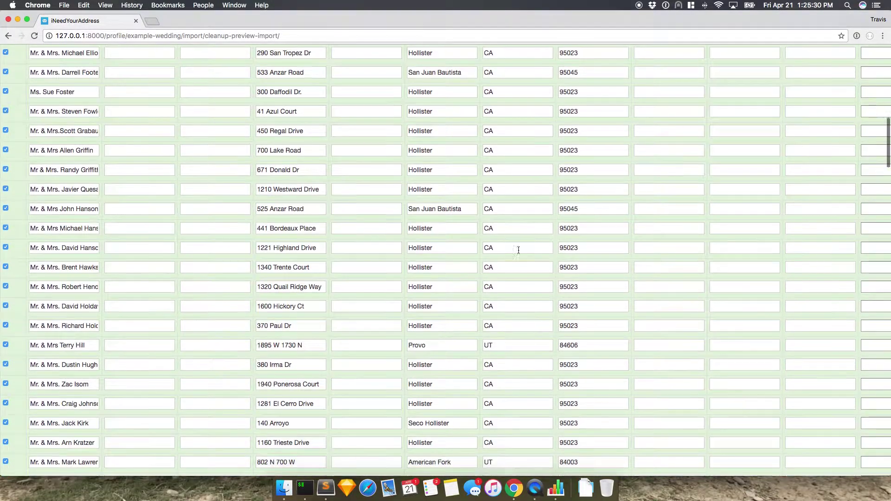
scroll(510, 252, "down", 10)
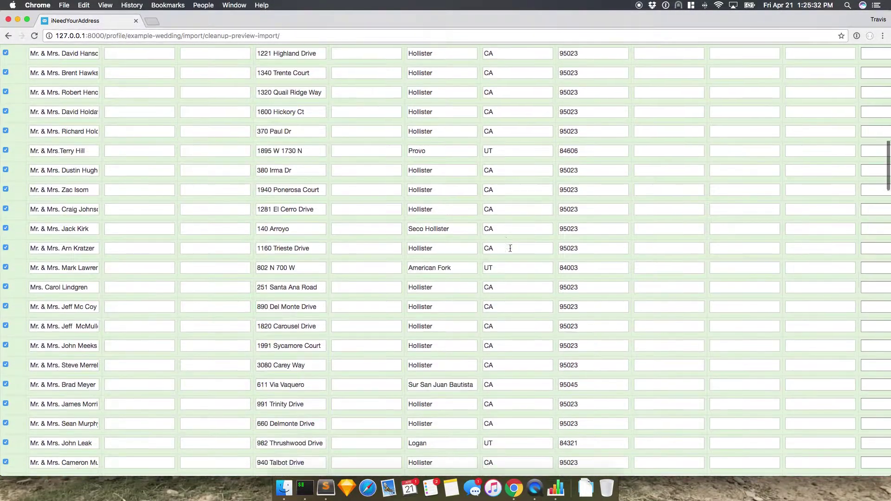
scroll(508, 259, "down", 11)
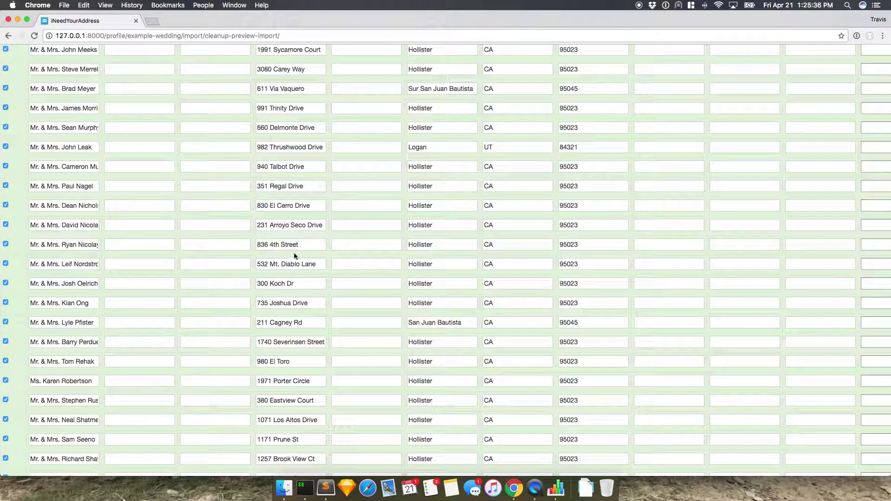
scroll(244, 244, "down", 5)
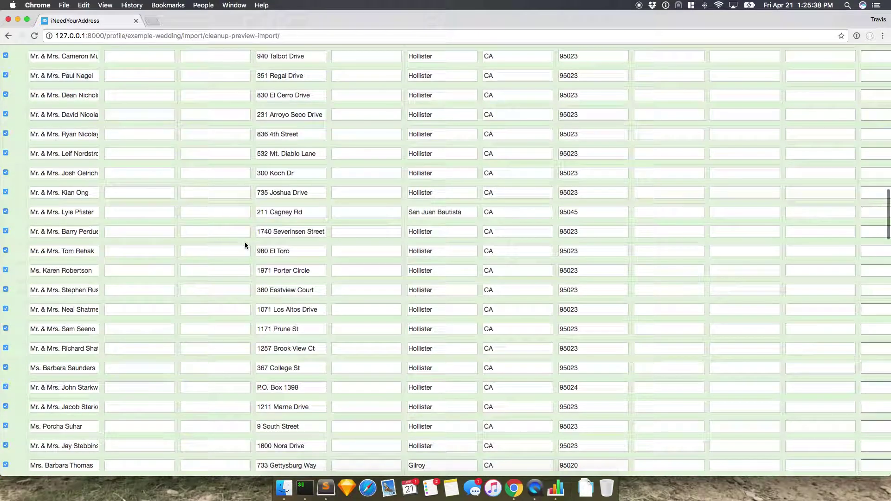
scroll(245, 244, "down", 10)
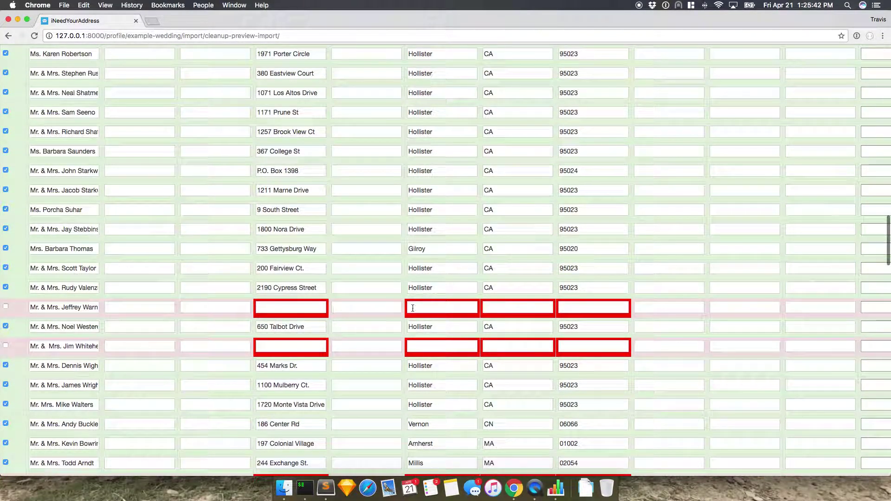
scroll(167, 307, "down", 3)
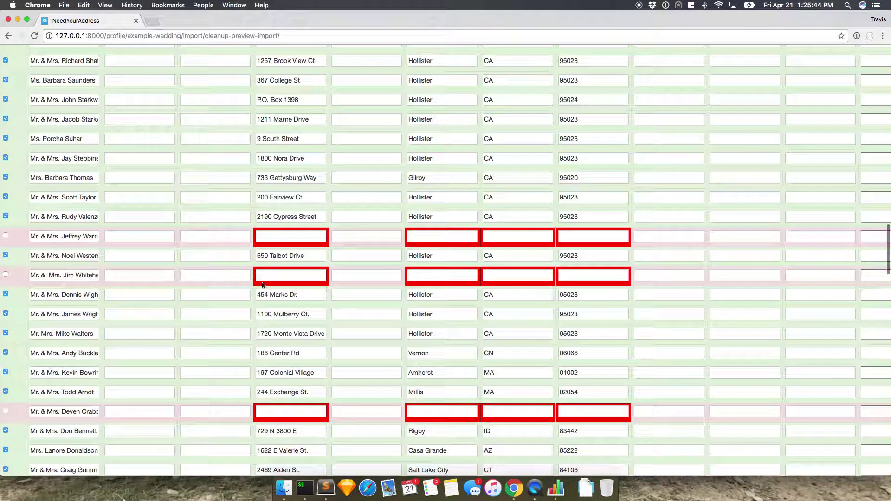
scroll(276, 363, "down", 15)
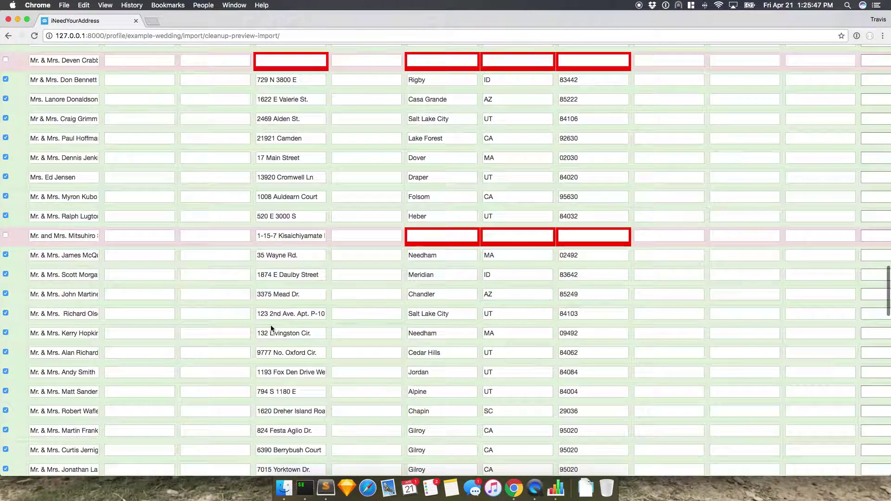
Remove the country from Address line 1 of the flagged Japanese address and enter Japan as its Country
left_click(274, 236)
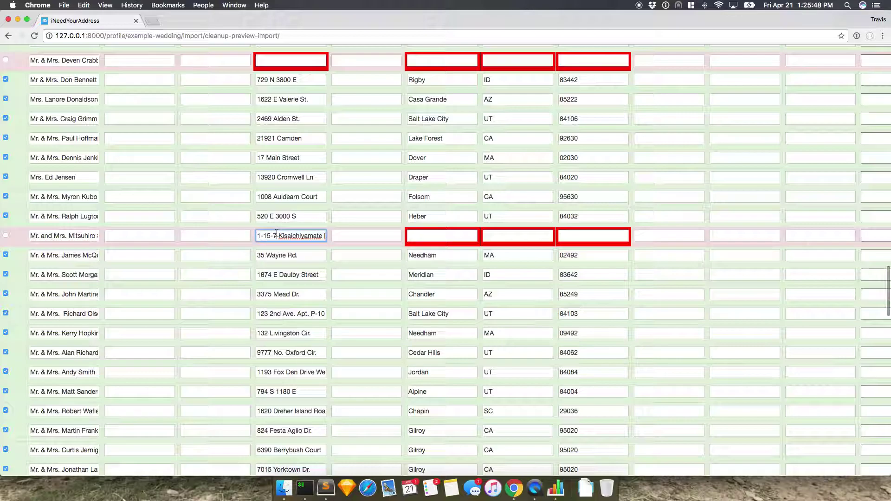
scroll(307, 236, "right", 2)
scroll(316, 236, "right", 2)
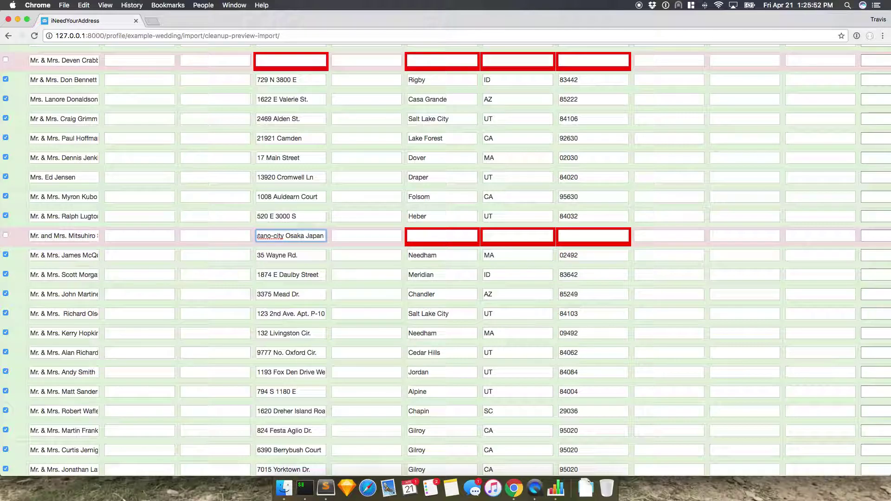
scroll(291, 236, "right", 2)
key("alt+shift+Left")
key("alt+shift+Left")
key("alt+shift+Left")
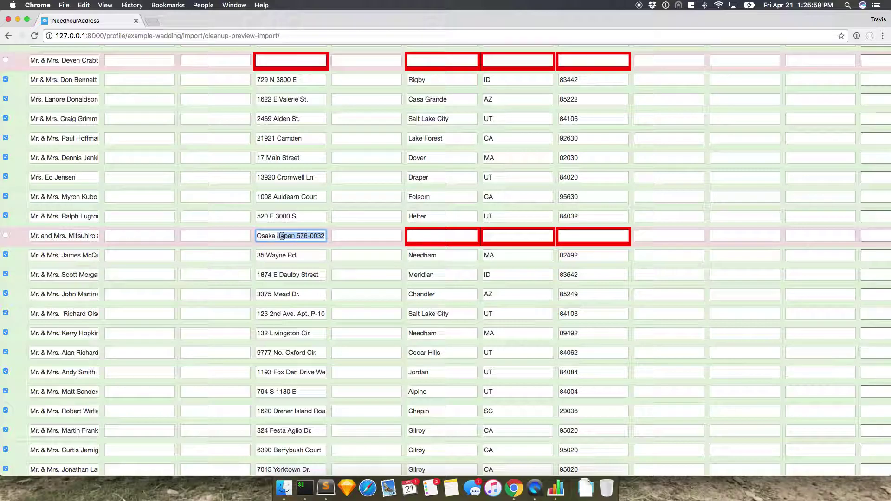
left_click(311, 239)
left_click_drag(297, 237, 340, 237)
double_click(286, 236)
double_click(282, 237)
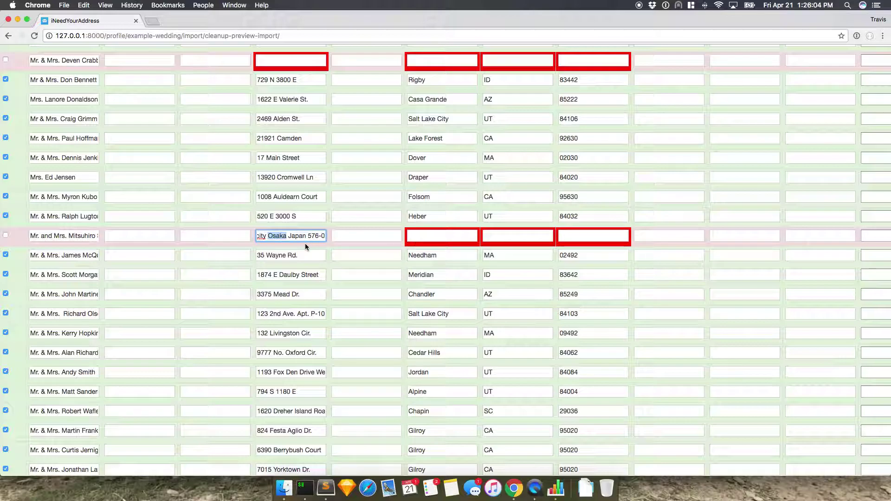
key("Right")
key("alt+shift+Right")
key("BackSpace")
left_click(655, 235)
type("Japan")
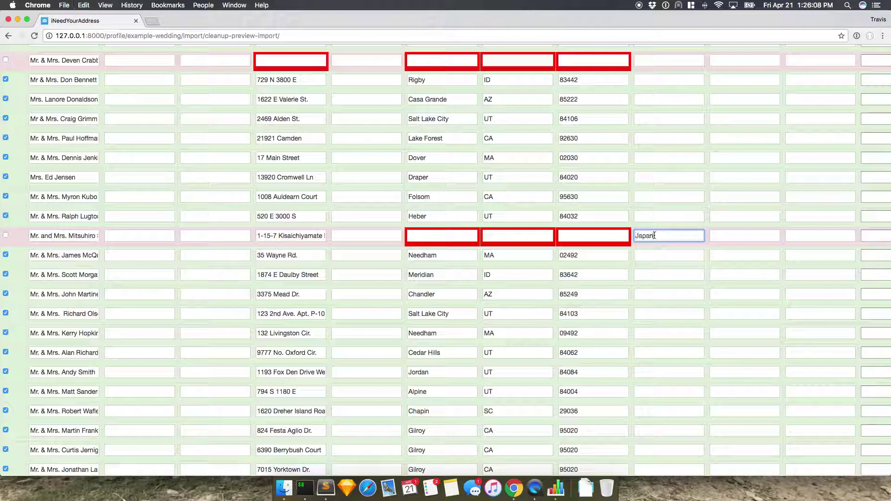
Move the postal code of the Japanese address from Address line 1 into its Postal field
left_click(312, 235)
key("Right")
key("Right")
key("Right")
key("Right")
key("Right")
key("Right")
key("Right")
key("Right")
key("Right")
key("Right")
key("Right")
key("Right")
key("Right")
key("Right")
key("Right")
left_click_drag(296, 235, 325, 236)
key("super+c")
key("BackSpace")
left_click(585, 236)
key("super+v")
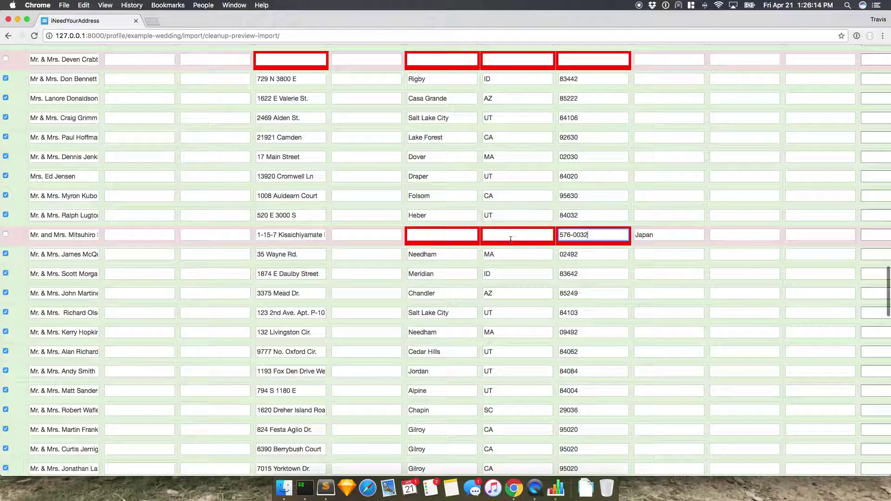
Include the flagged Japanese address in the import despite its empty City and State fields
scroll(308, 240, "right", 5)
scroll(109, 232, "right", 2)
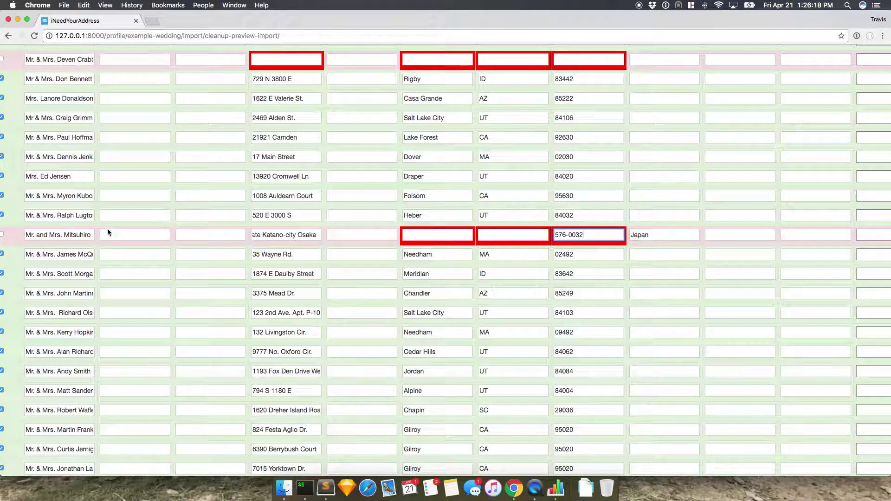
scroll(165, 239, "down", 2)
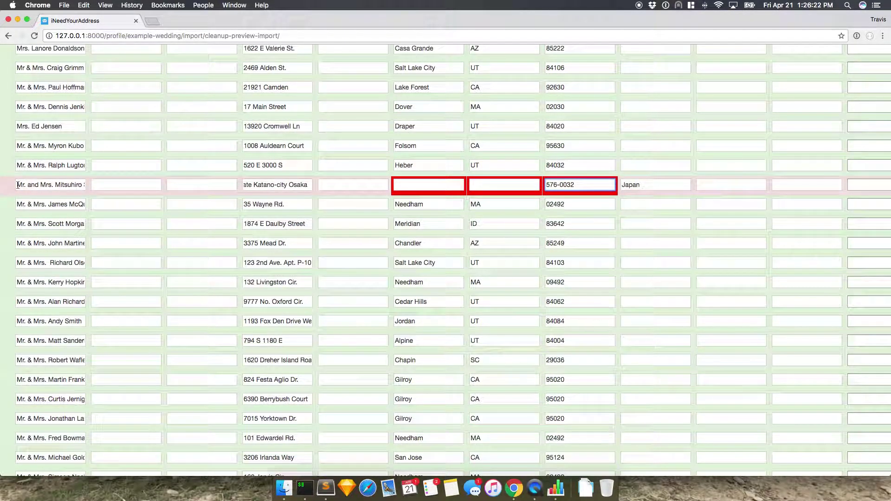
scroll(21, 186, "left", 2)
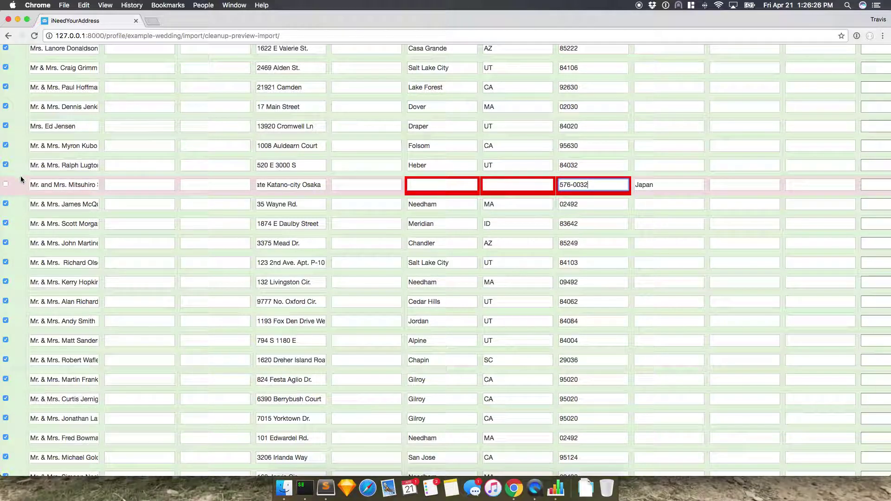
left_click(5, 186)
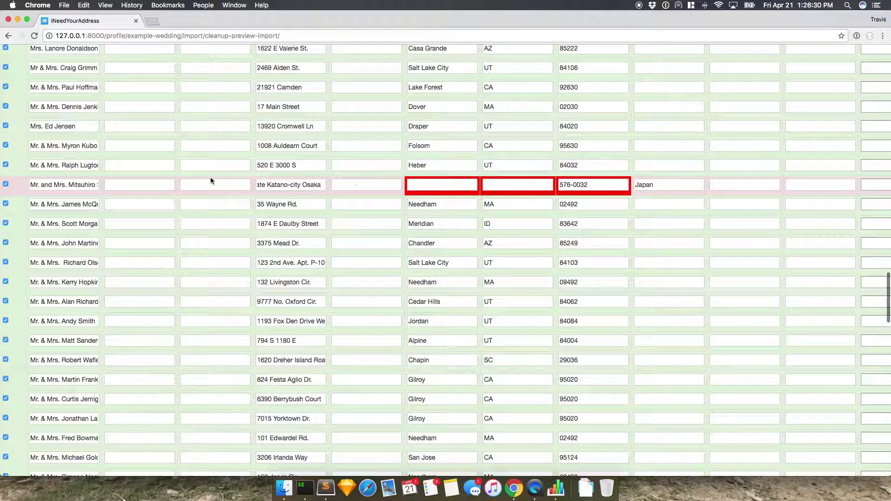
Include the flagged German address and the next flagged row without city, state and postal code in the import
scroll(412, 195, "down", 5)
scroll(411, 195, "down", 10)
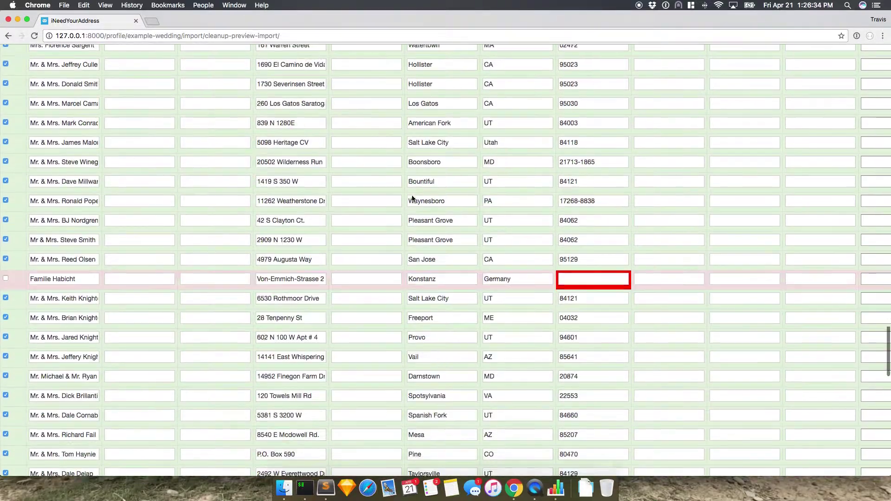
left_click(320, 267)
scroll(185, 256, "down", 1)
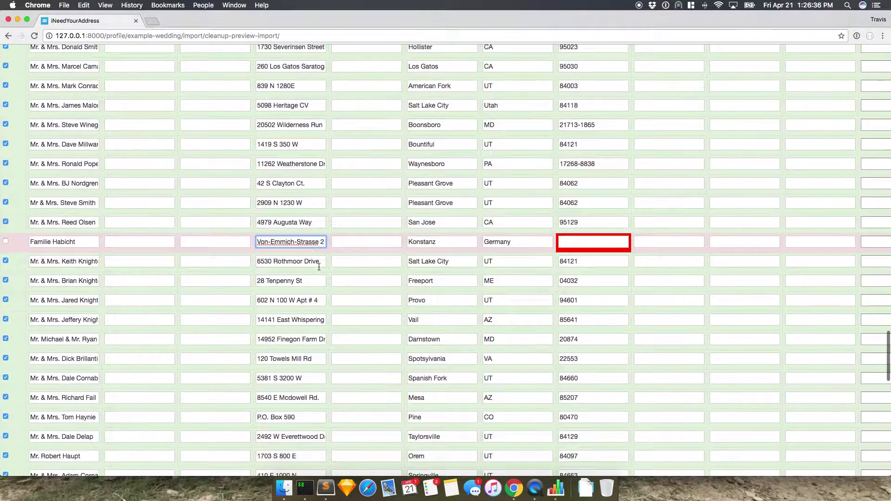
left_click(6, 240)
scroll(182, 299, "down", 20)
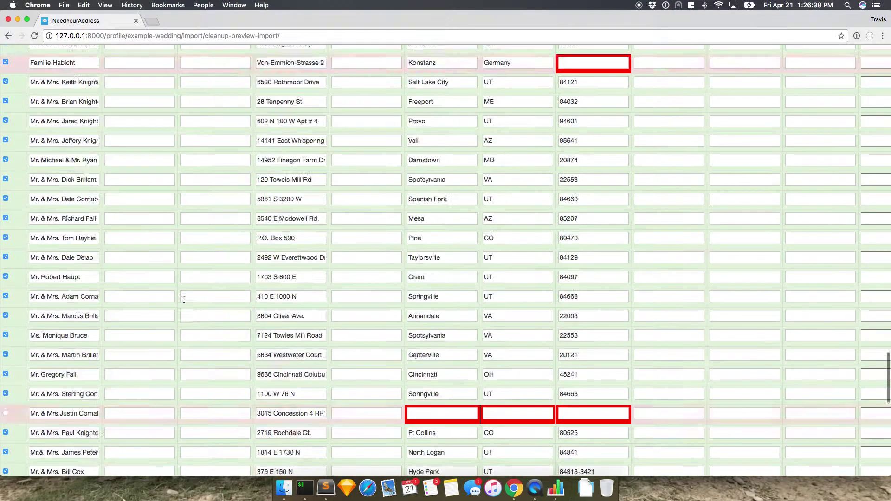
scroll(184, 300, "up", 6)
scroll(184, 299, "up", 1)
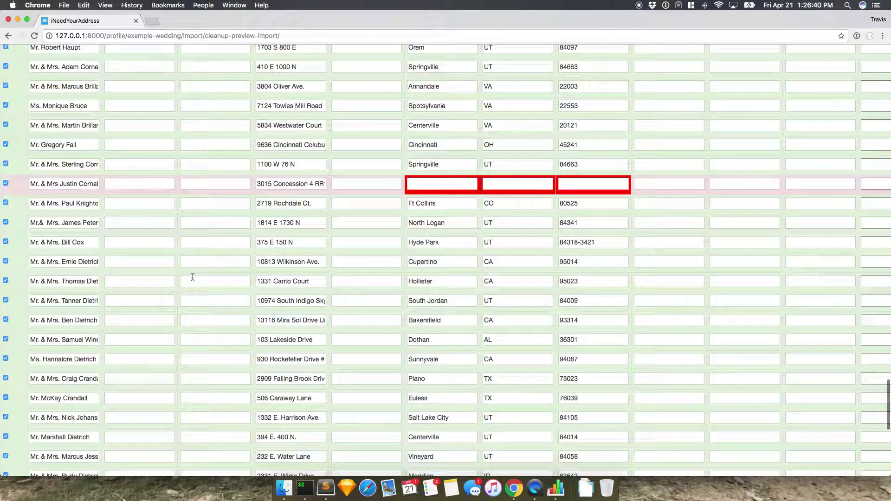
Import all checked addresses into the example-wedding list and accept the notice about the waiting time
scroll(236, 305, "down", 15)
scroll(238, 305, "up", 10)
scroll(237, 304, "up", 20)
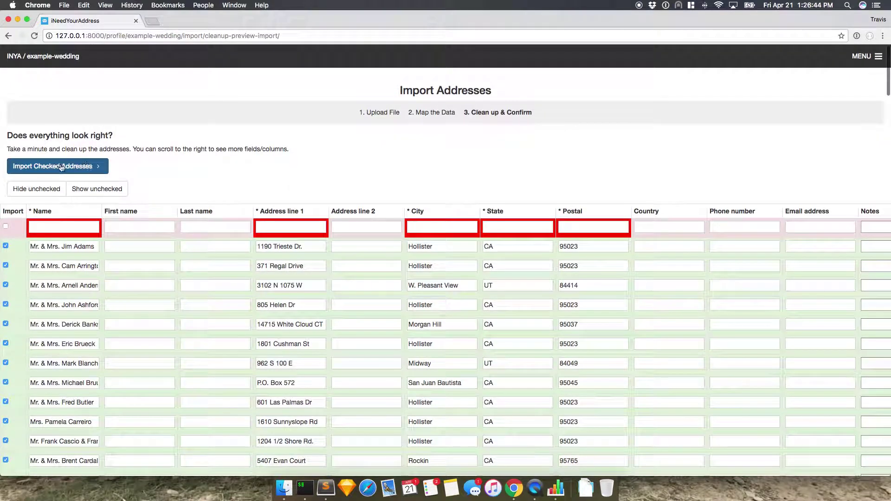
left_click(61, 167)
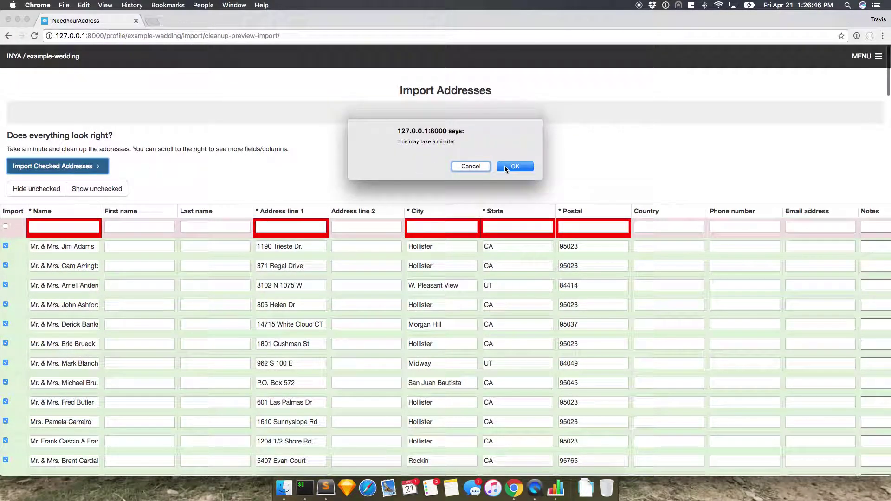
left_click(506, 168)
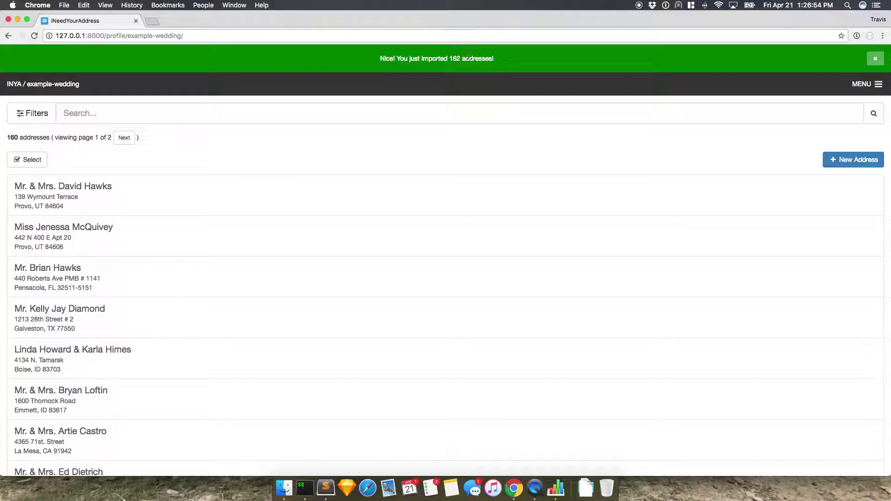
Look through the imported entries on the first page of the address list
scroll(164, 199, "down", 15)
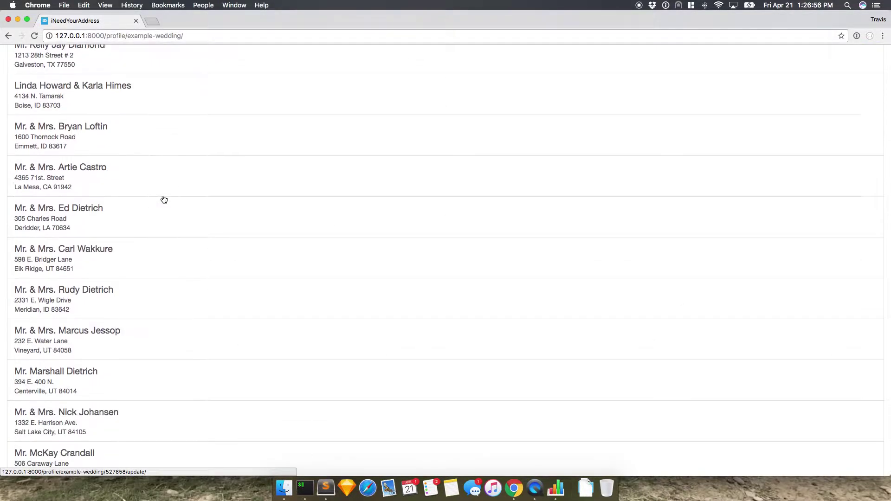
scroll(164, 199, "down", 20)
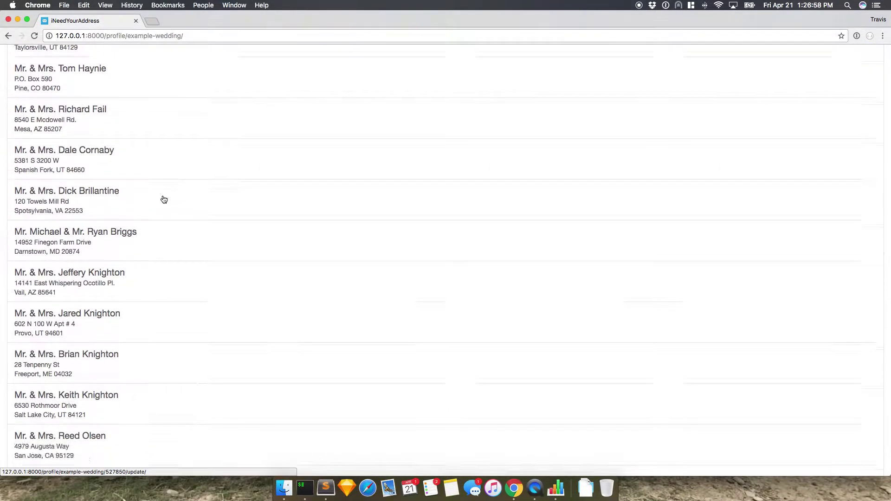
scroll(164, 199, "down", 20)
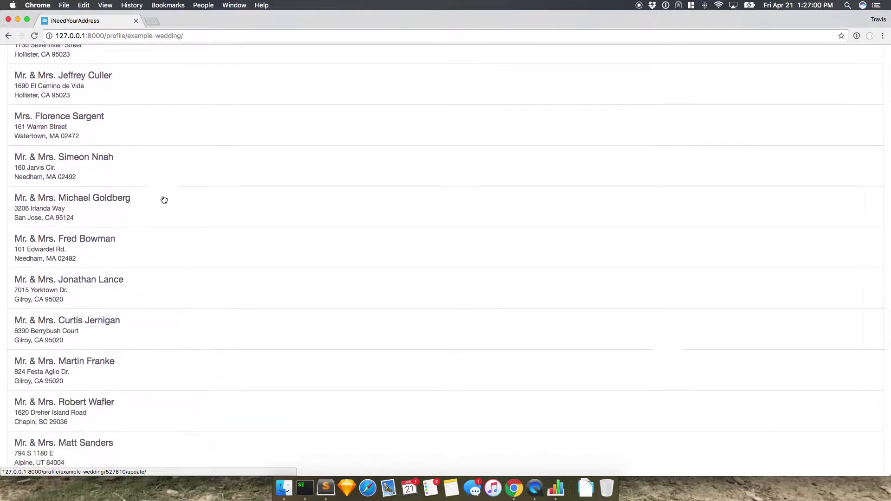
scroll(164, 200, "up", 20)
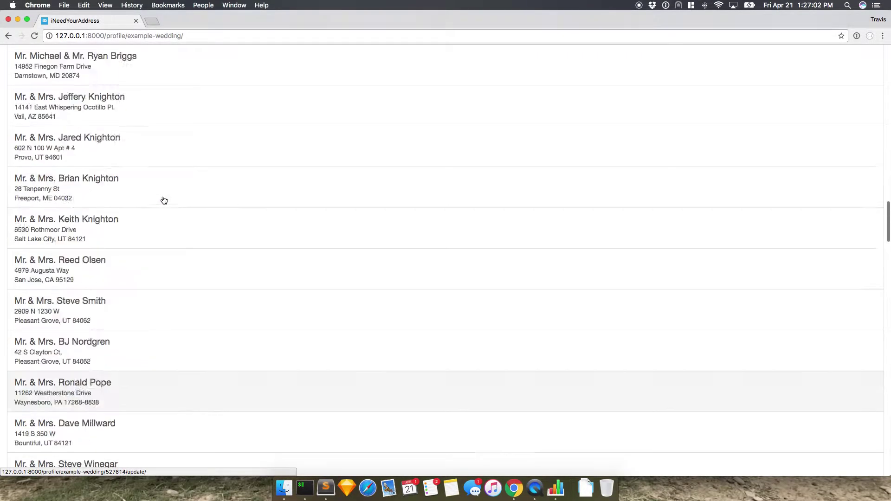
scroll(595, 91, "up", 15)
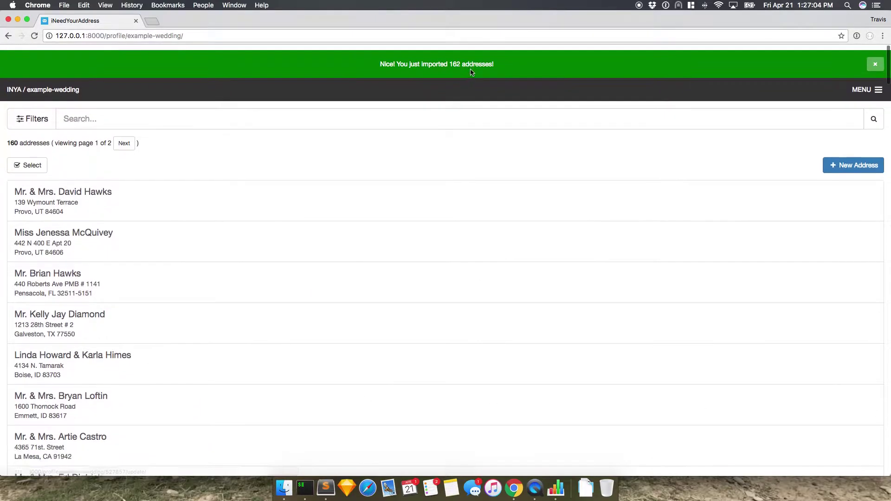
Start printing labels for the example-wedding list and select all addresses on the first page
left_click(95, 86)
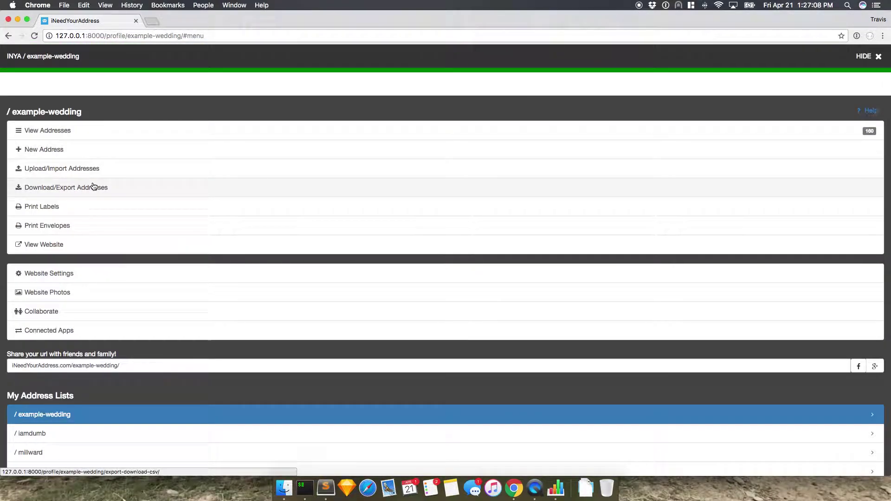
left_click(96, 215)
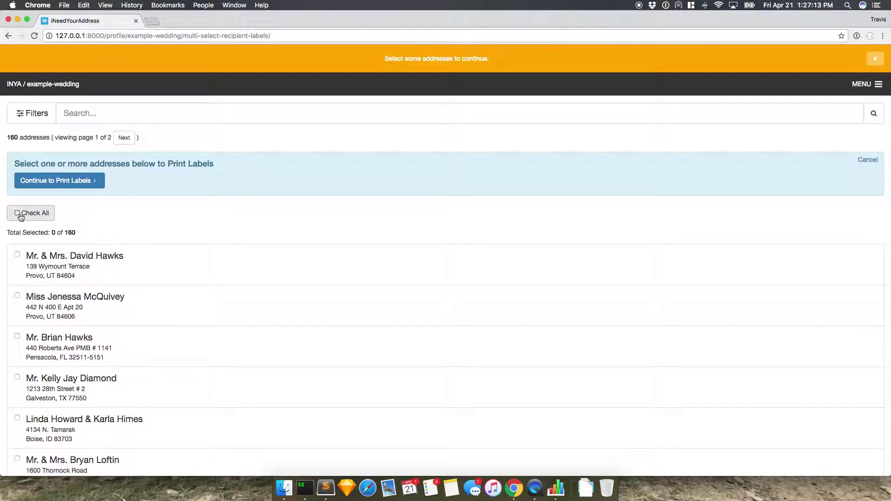
left_click(21, 213)
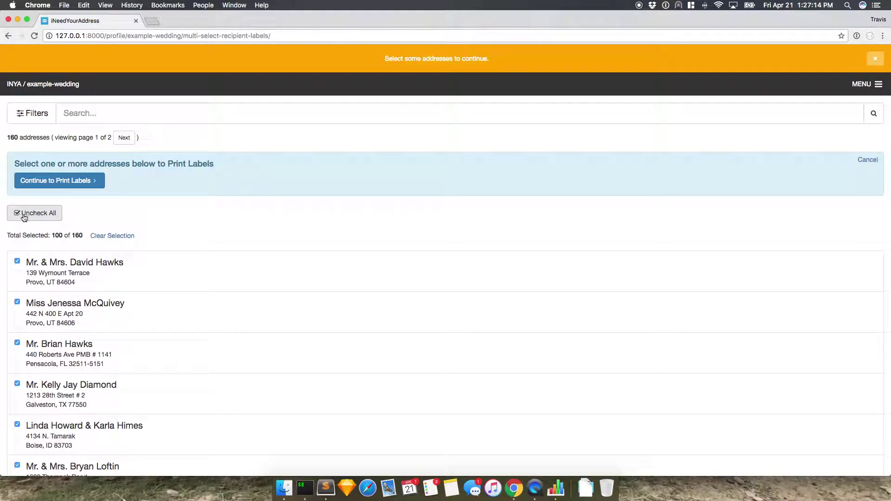
mouse_move(49, 236)
left_mouse_down()
mouse_move(78, 239)
mouse_move(54, 237)
left_mouse_up()
left_click(78, 239)
left_click(54, 236)
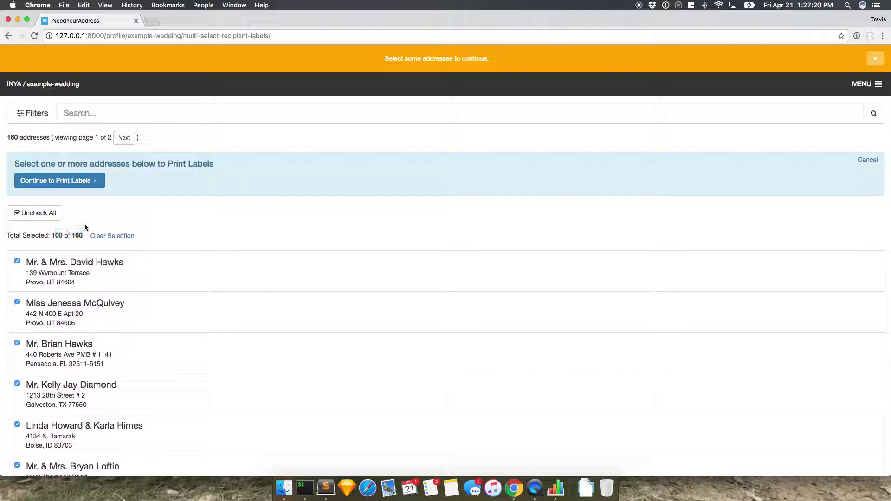
Add all addresses on page 2 to the selection and continue to the label setup
left_click(124, 138)
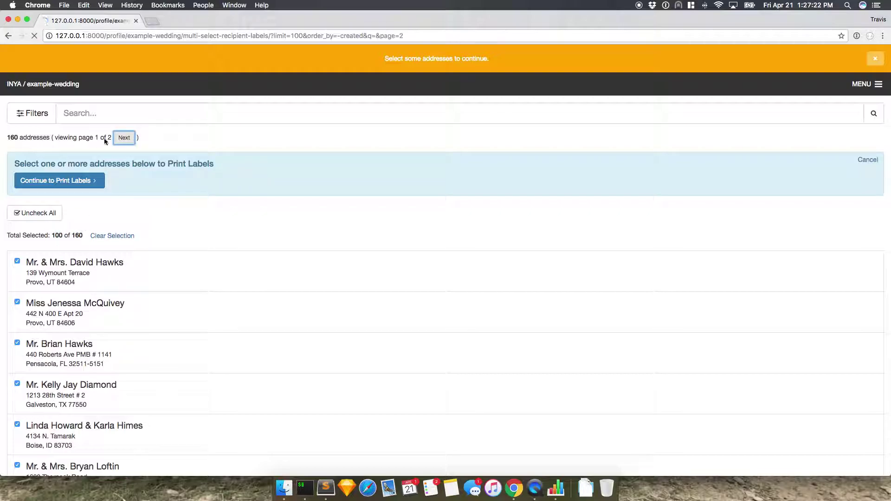
left_click(32, 190)
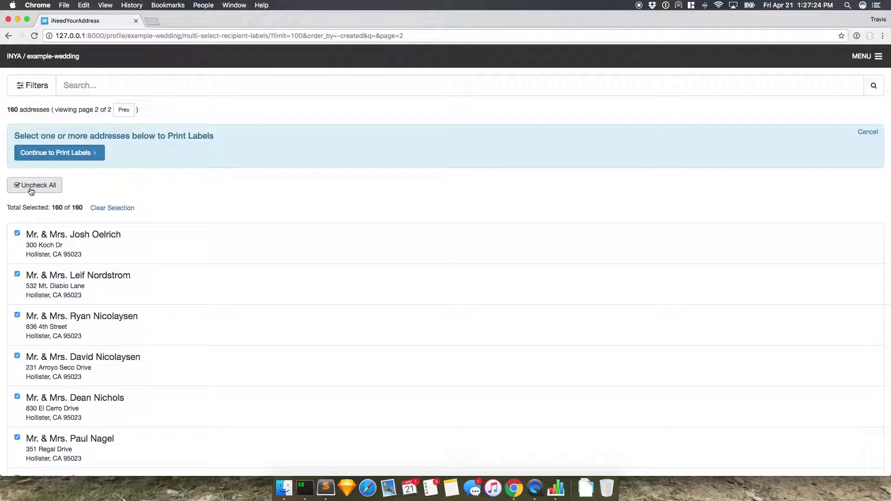
left_click_drag(50, 210, 82, 210)
left_click(83, 209)
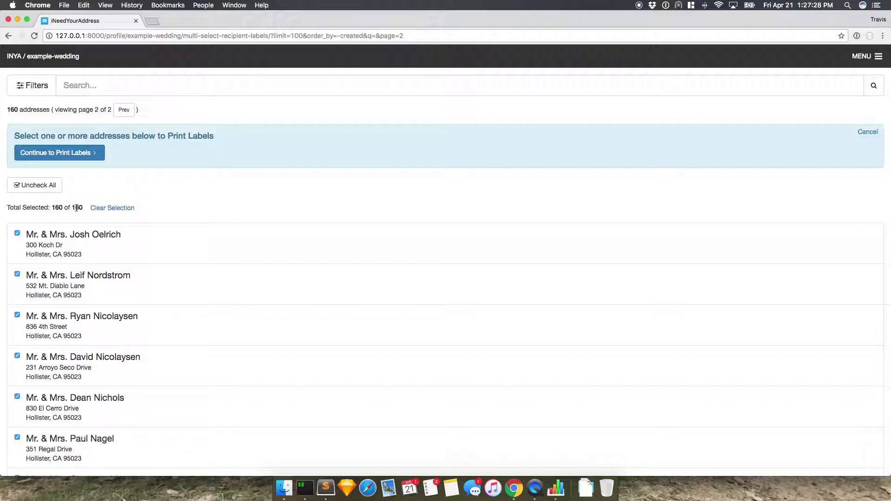
left_click(80, 153)
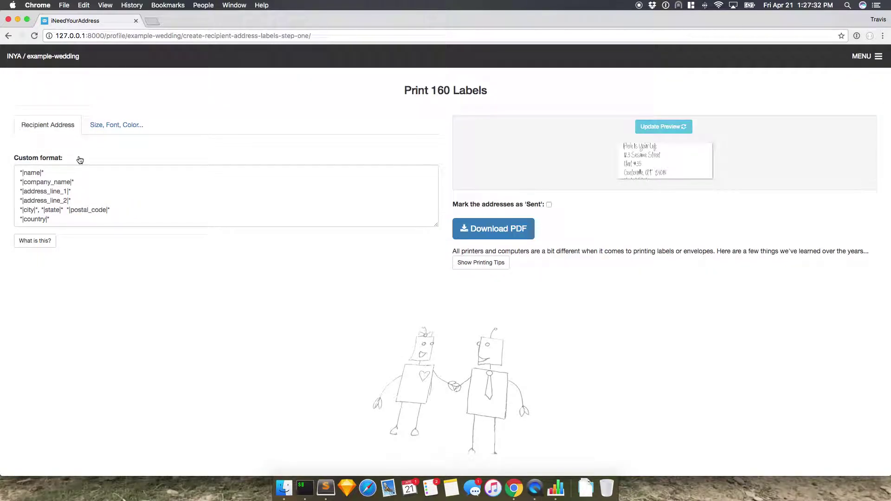
Add "Family" after the name field in the custom label format, remove the company name and country lines, and refresh the preview
left_click(75, 177)
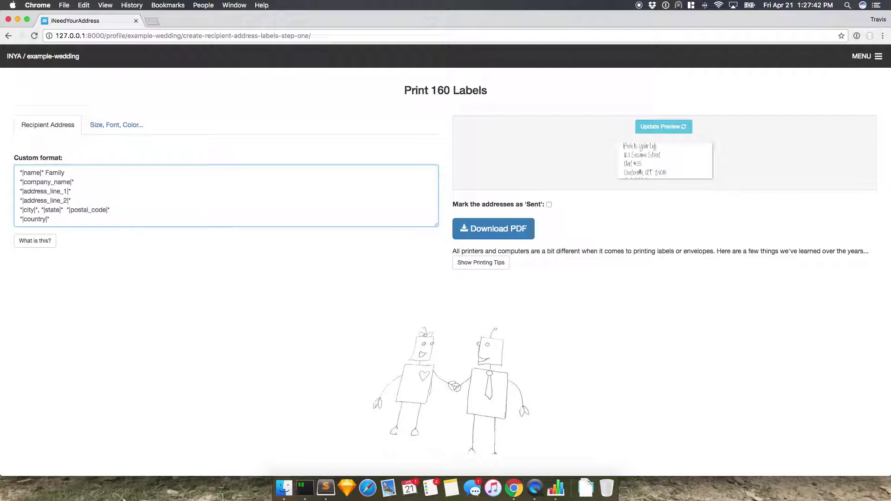
triple_click(166, 217)
key("BackSpace")
key("super+shift+Left")
key("BackSpace")
key("BackSpace")
left_click(681, 129)
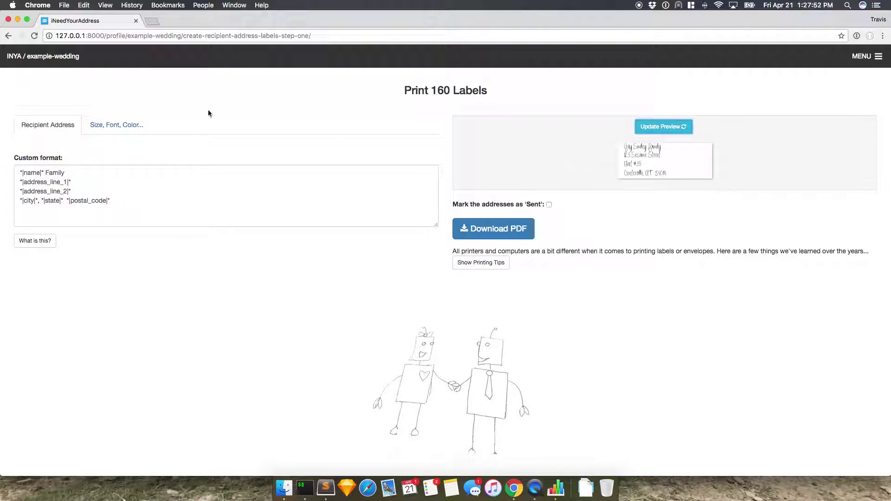
Set the label size to 1" x 4" Labels (20 labels per sheet) and the font to Champagne and Limousines
left_click(137, 125)
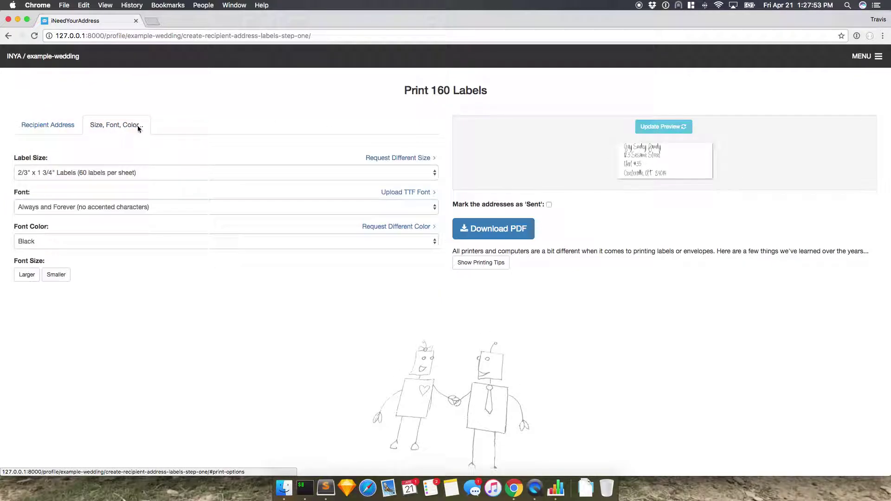
left_click(41, 173)
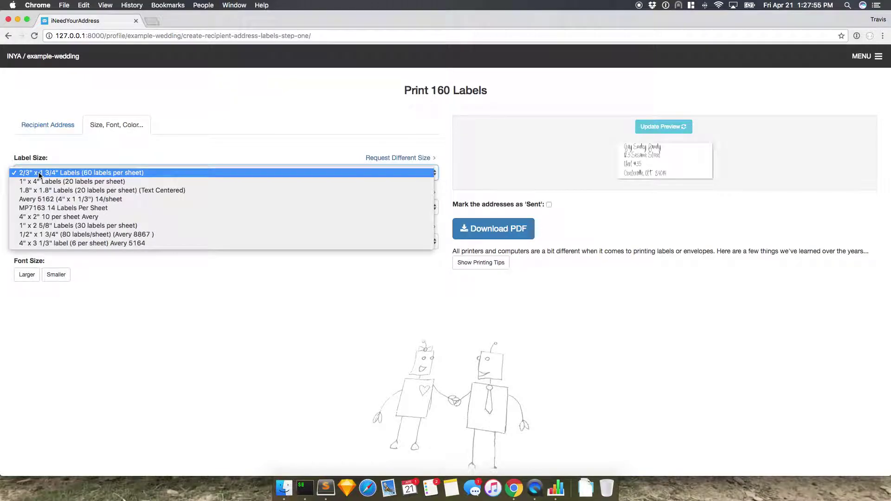
left_click(105, 182)
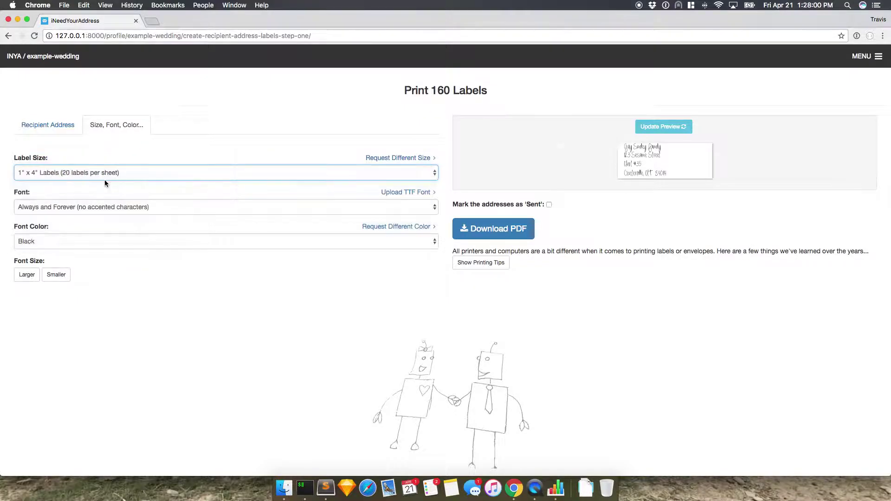
left_click(93, 207)
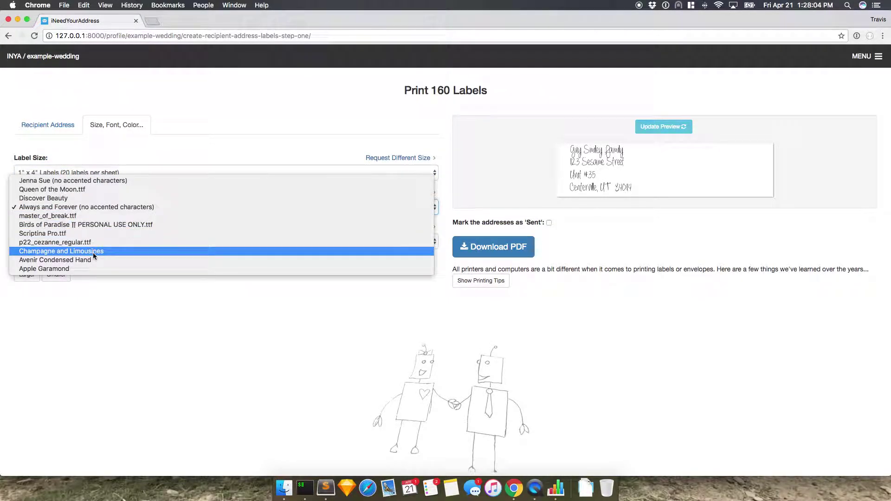
key("Escape")
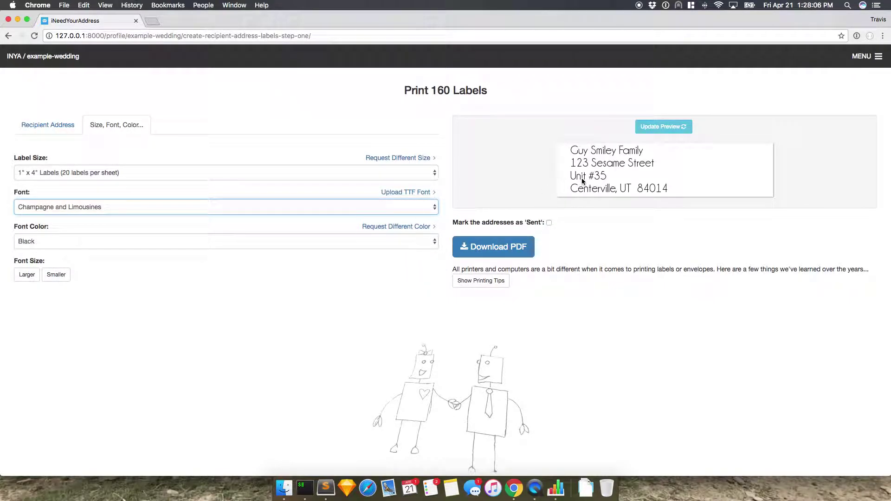
Try the Turtleoise font color, settle on Charcoal, and make the label text one step smaller
left_click(88, 244)
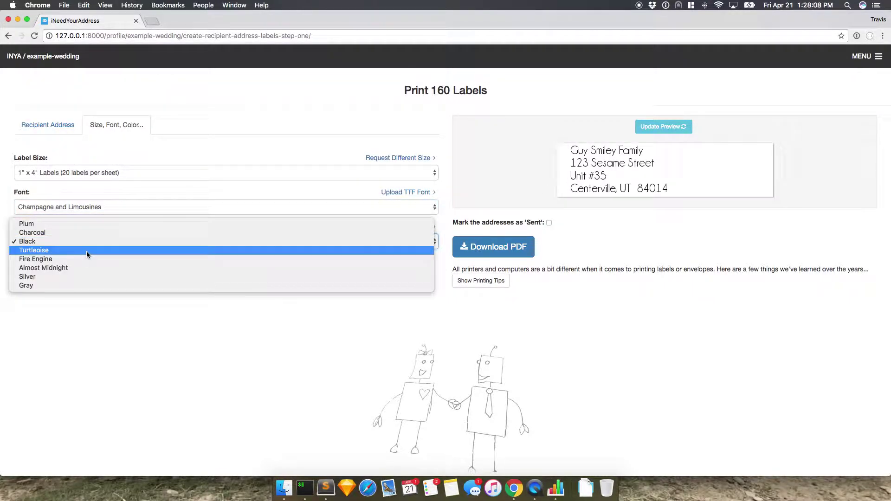
left_click(87, 252)
left_click(90, 238)
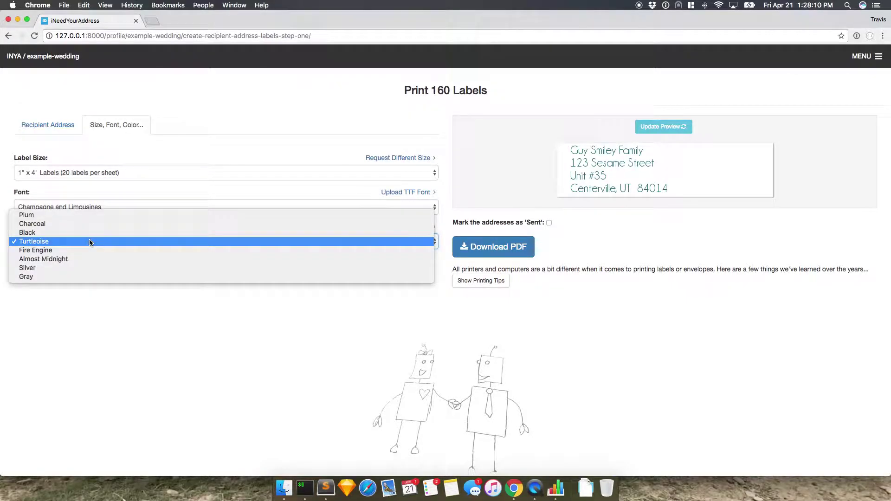
left_click(88, 226)
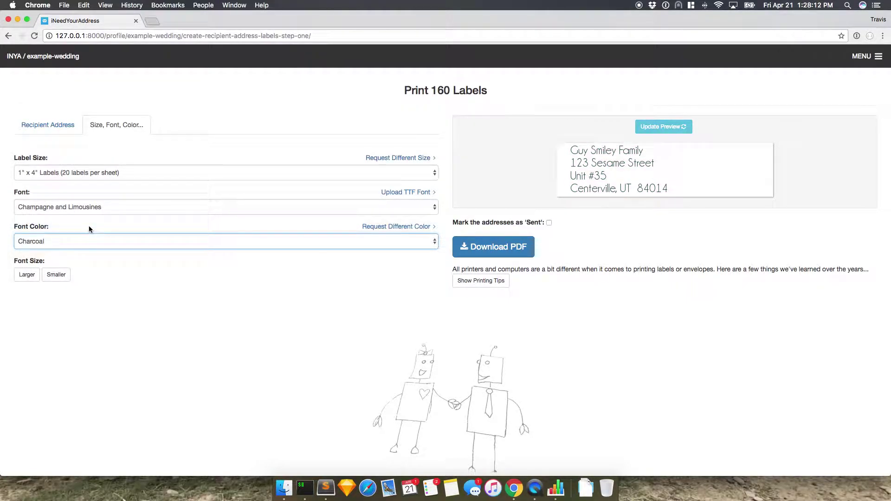
left_click(53, 277)
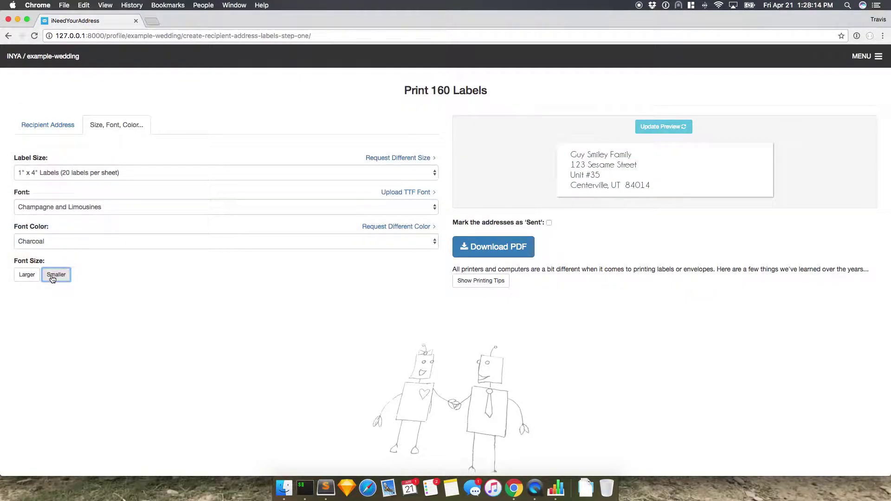
Download the labels as a PDF with the addresses marked as 'Sent' and look through inya_recipient_labels.pdf in Preview
left_click(549, 224)
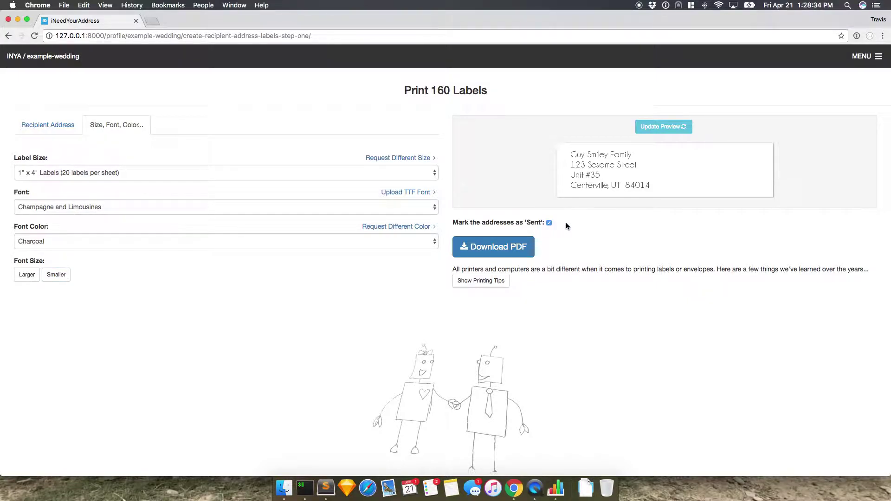
left_click(503, 248)
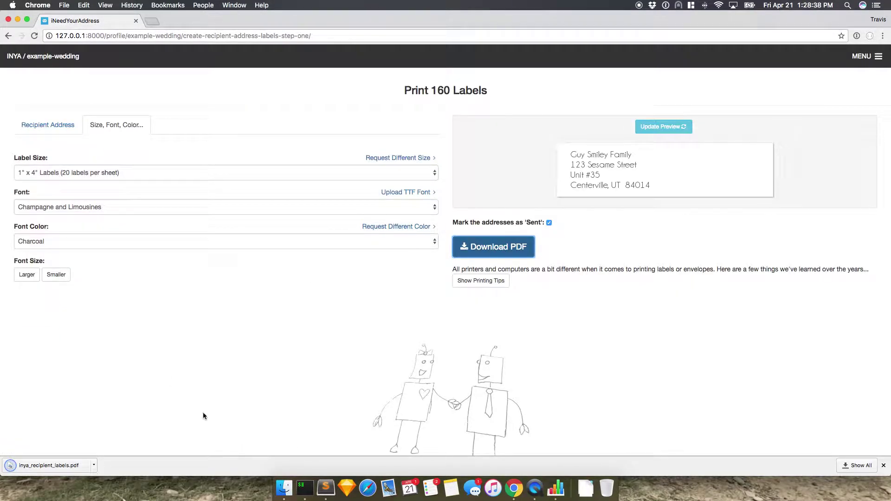
left_click(588, 482)
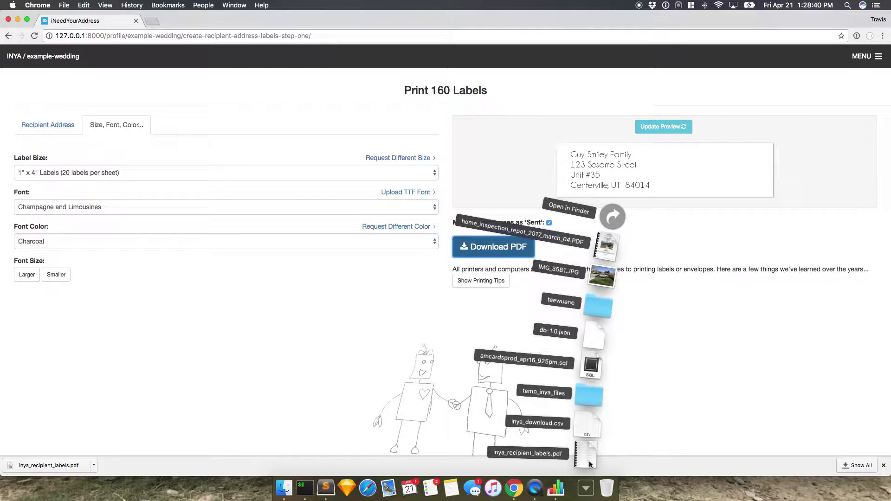
left_click(586, 454)
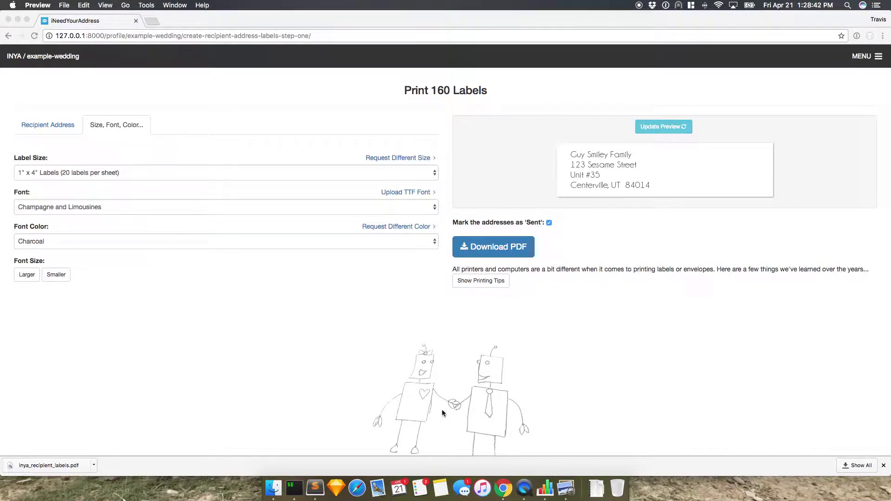
scroll(216, 335, "down", 5)
scroll(217, 336, "down", 20)
scroll(216, 336, "down", 3)
Bring up the print settings for the labels PDF, turn off two-sided printing, and cancel the print
left_click(65, 5)
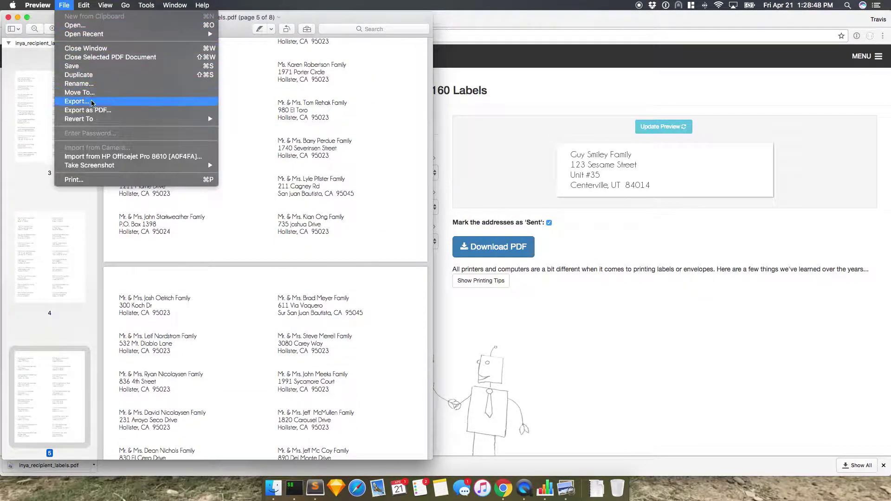
left_click(74, 179)
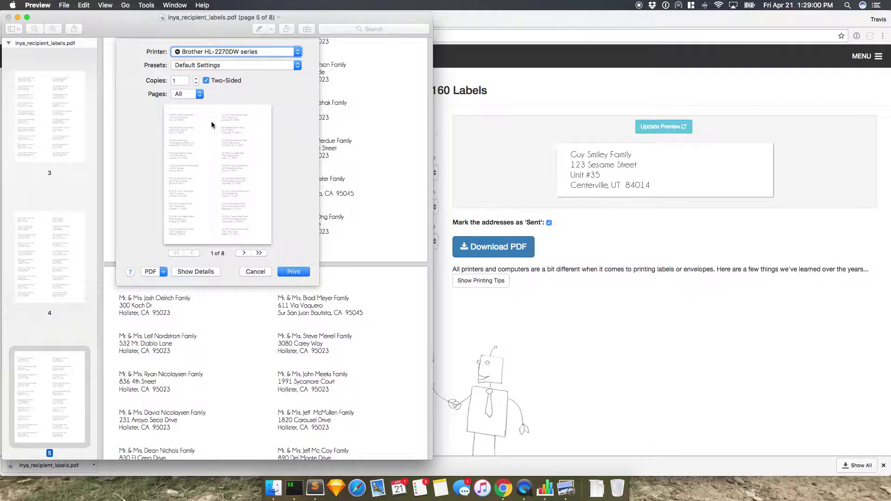
left_click(207, 82)
left_click(260, 279)
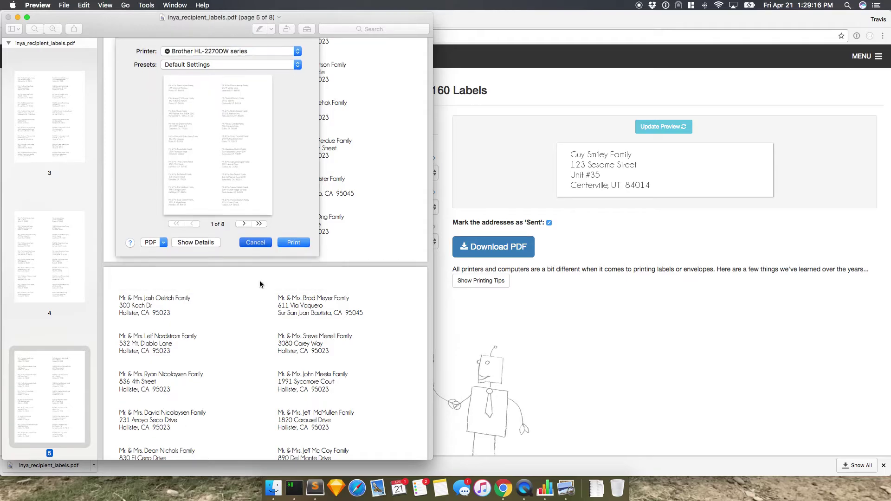